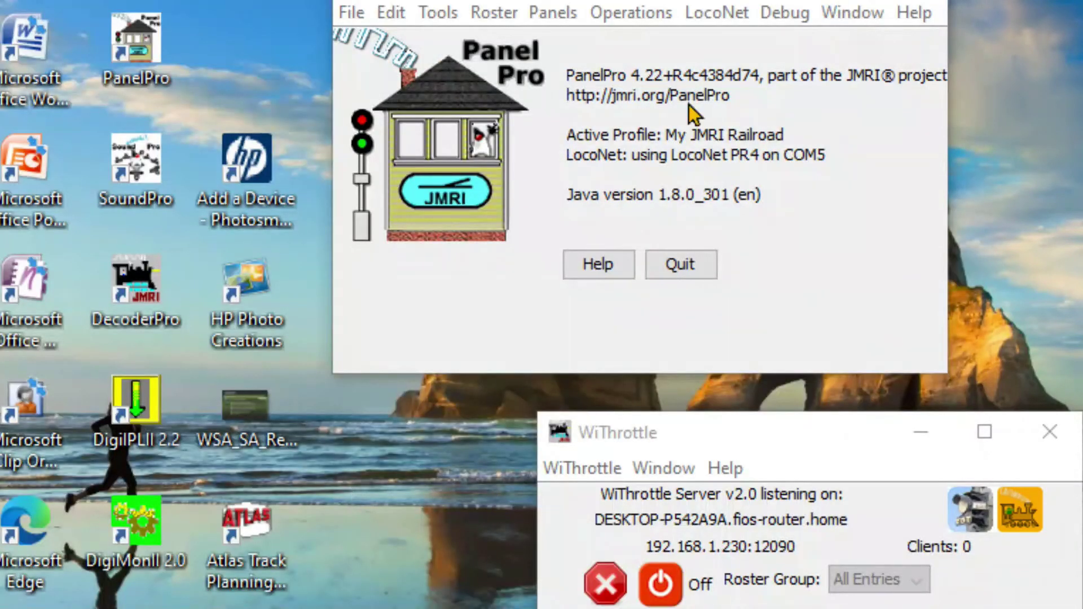
# - Open the Operations Routes list and edit the CB&Q Outbound Manifest to the Twin Cities route
pyautogui.click(627, 13)
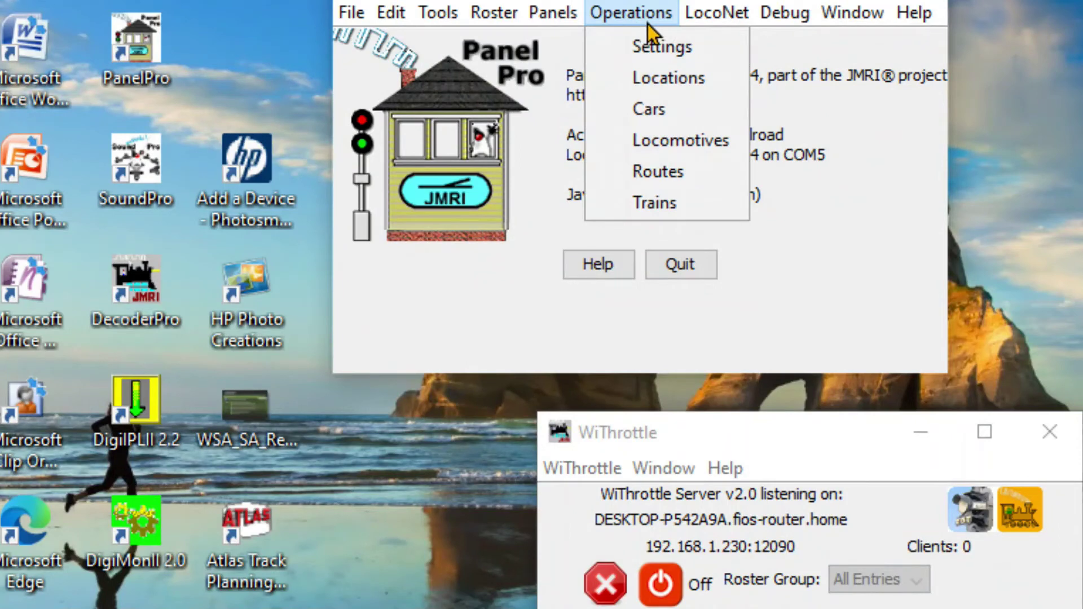
pyautogui.press('Right')
pyautogui.press('Left')
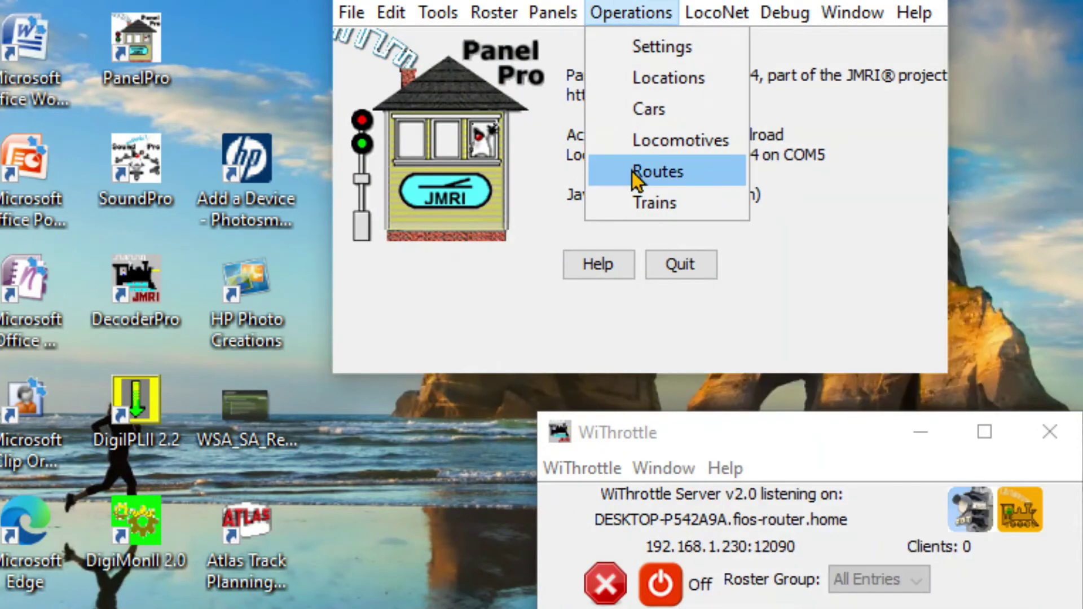
pyautogui.click(632, 171)
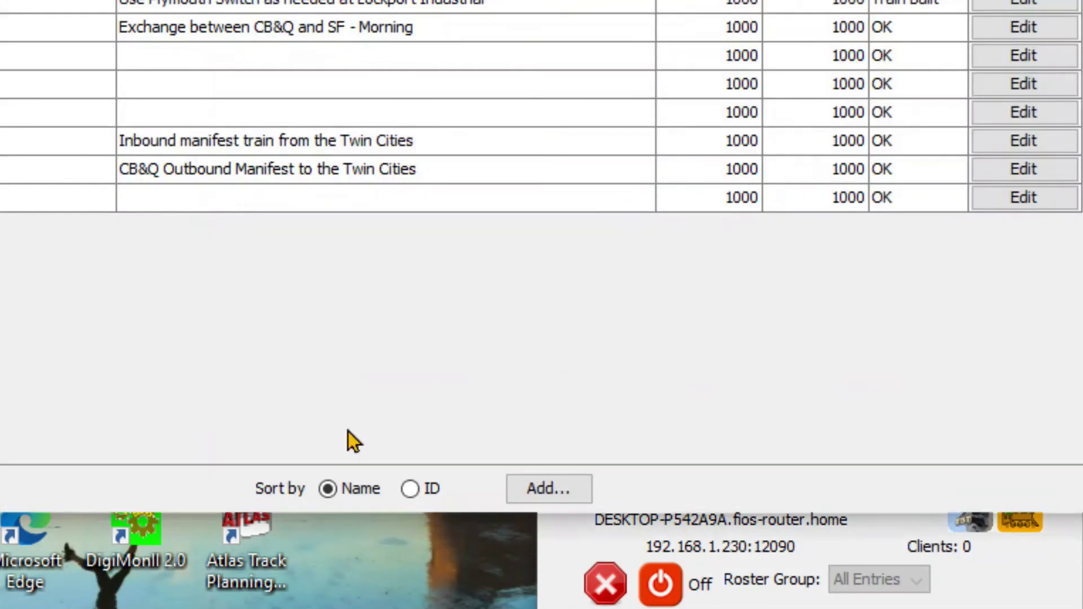
pyautogui.click(1030, 174)
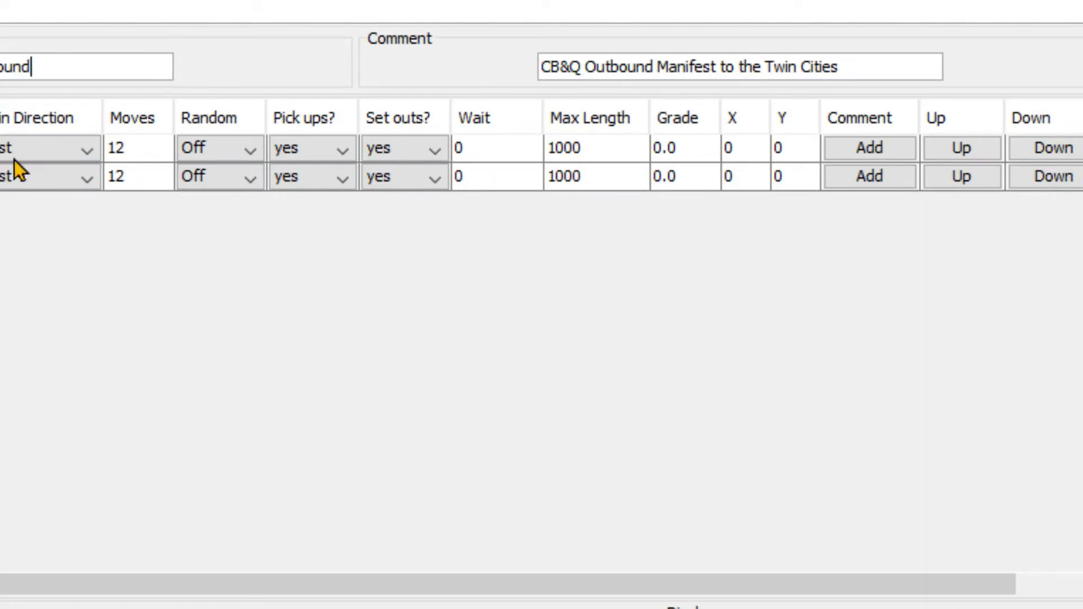
# - Change the Aurora yard stop's train direction from East to West
pyautogui.hotkey('alt', 'F4')
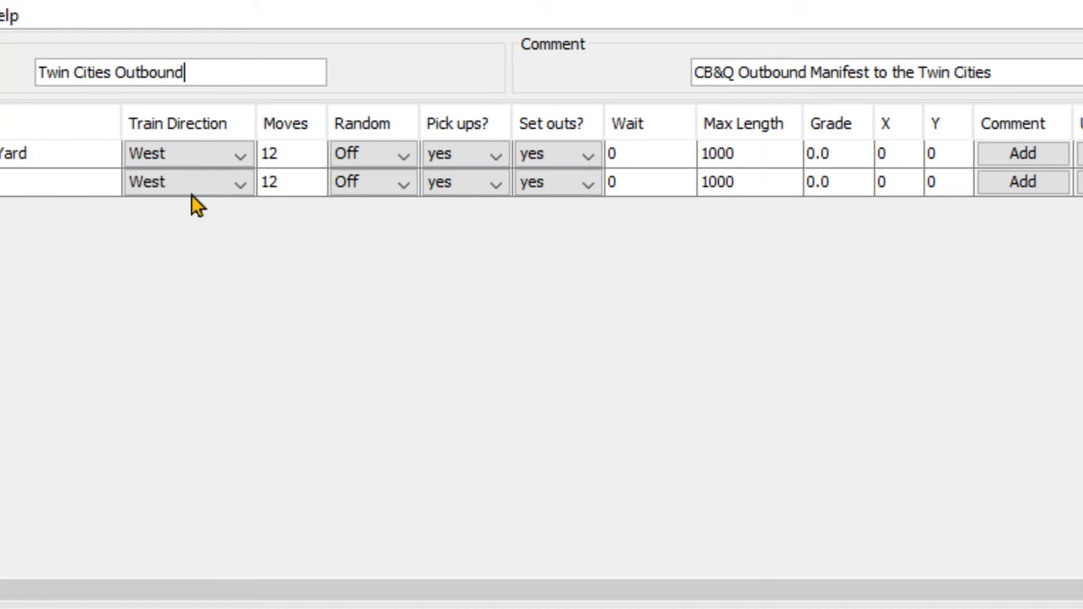
pyautogui.click(240, 160)
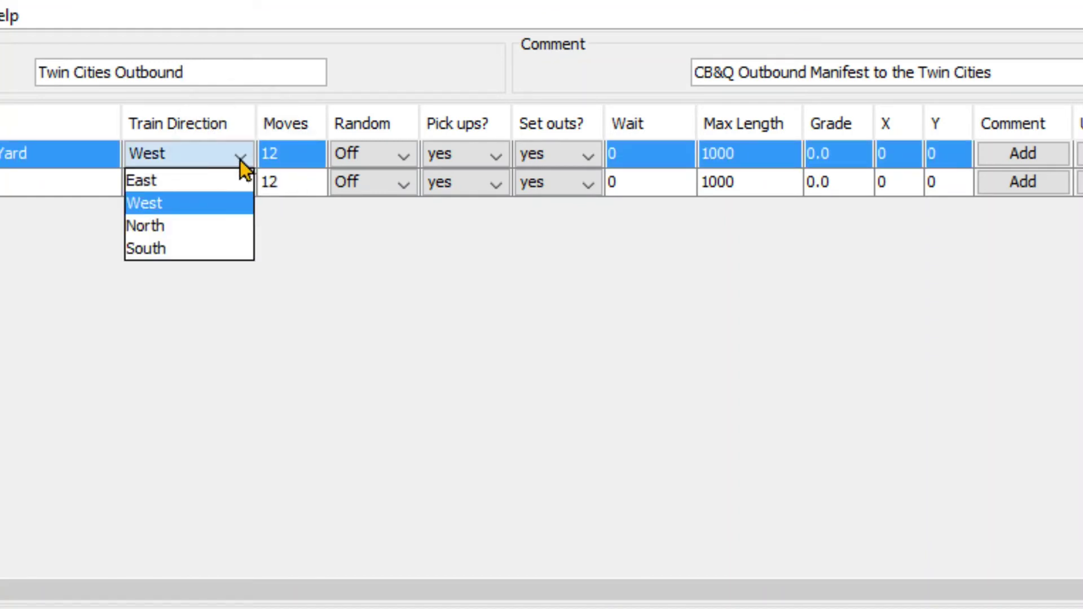
pyautogui.click(164, 205)
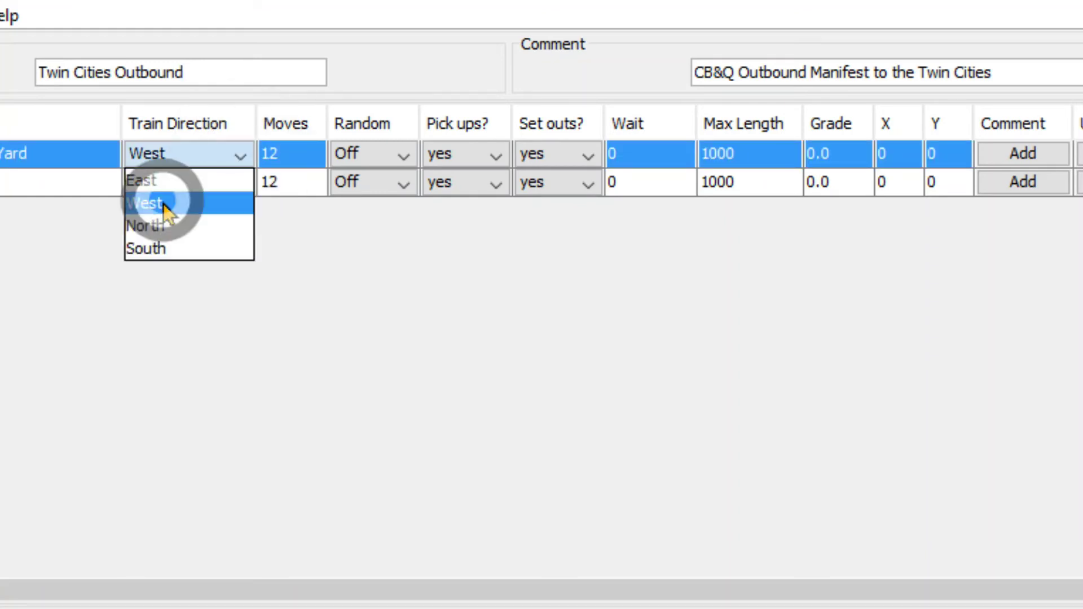